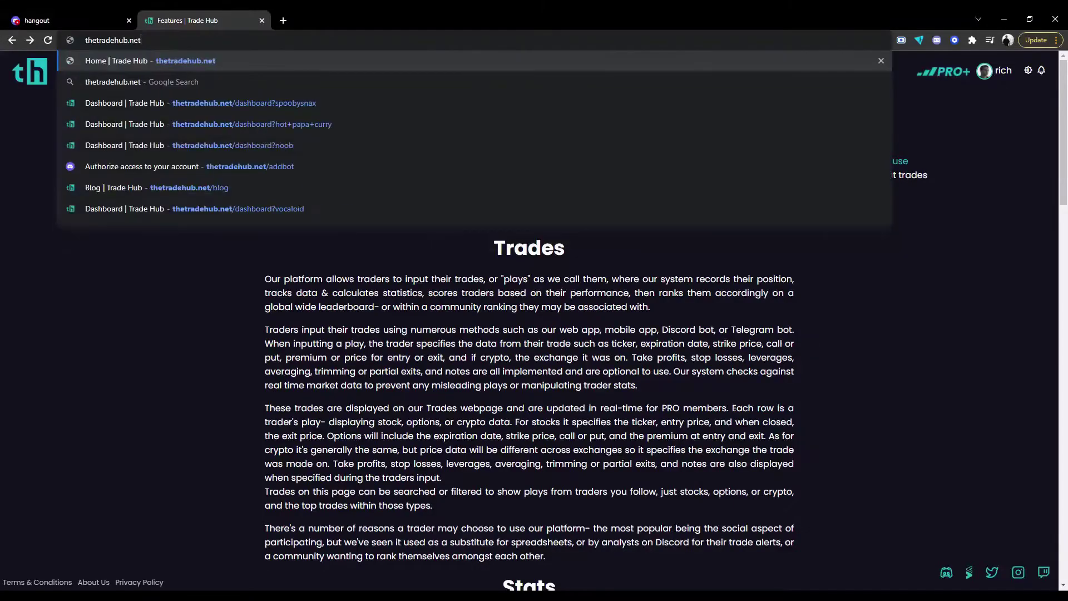
Open thetradehub.net/addbot and authorize the Trade Hub bot for the TH Testing server with all requested permissions
{"action": "type", "text": "/a"}
{"action": "key", "text": "Return"}
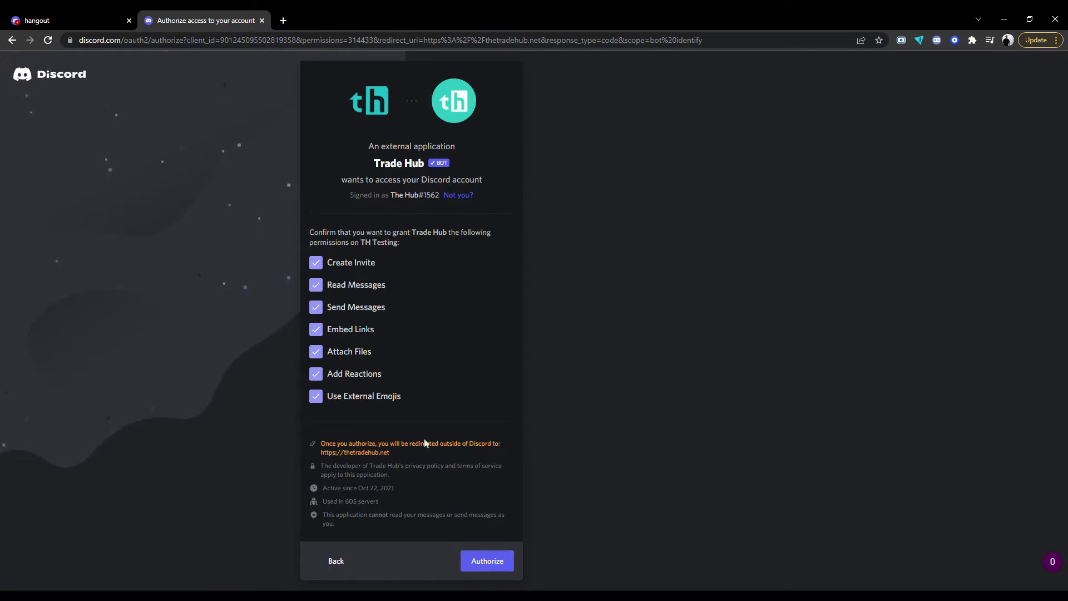
{"action": "left_click", "coordinate": [482, 559]}
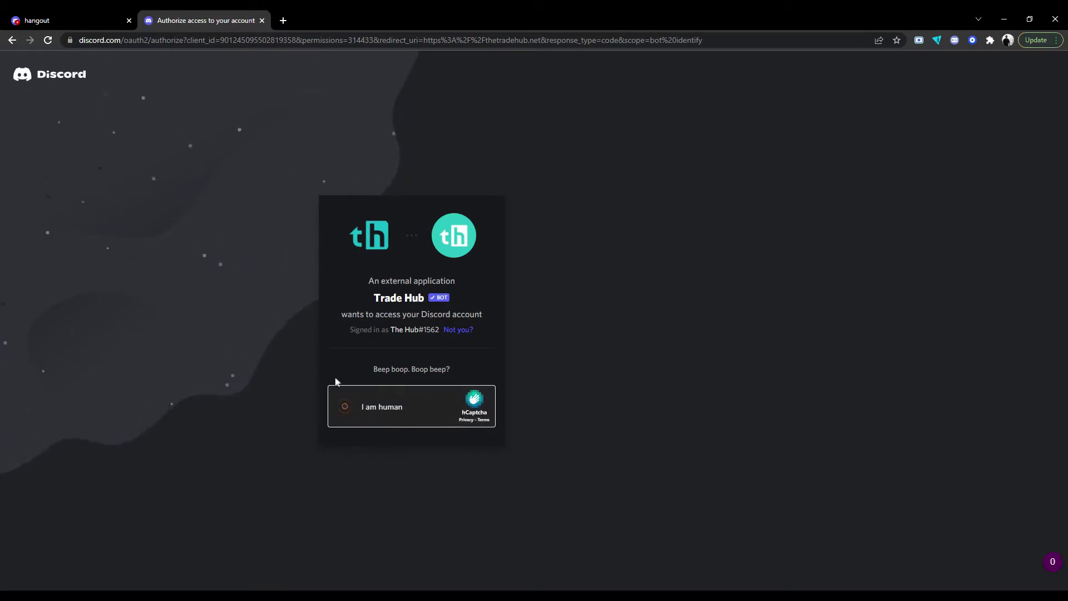
{"action": "left_click", "coordinate": [76, 15]}
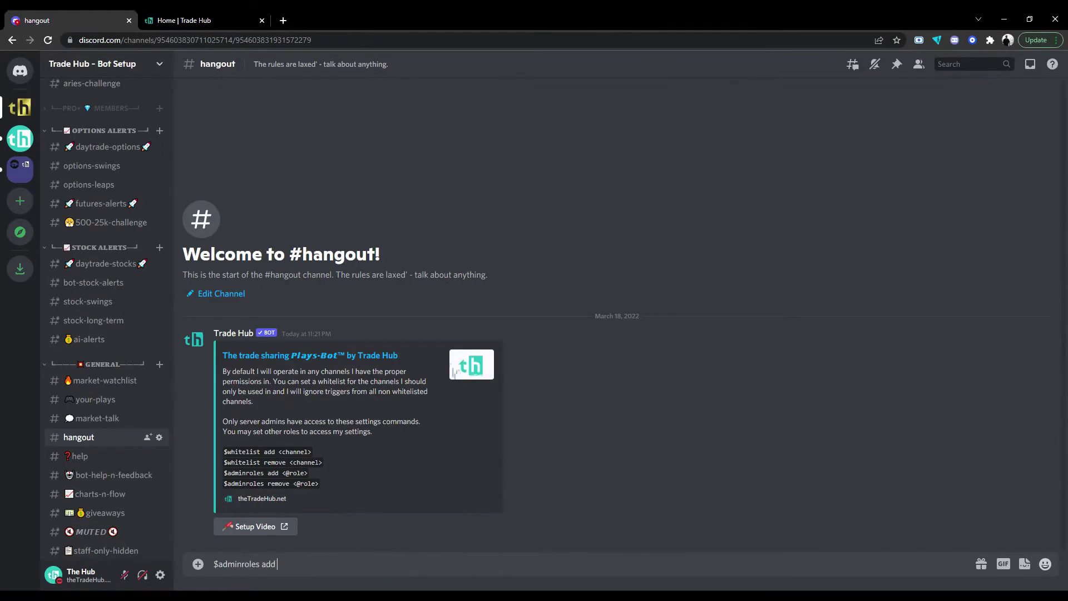
{"action": "type", "text": "@sta"}
{"action": "key", "text": "Return"}
{"action": "key", "text": "Return"}
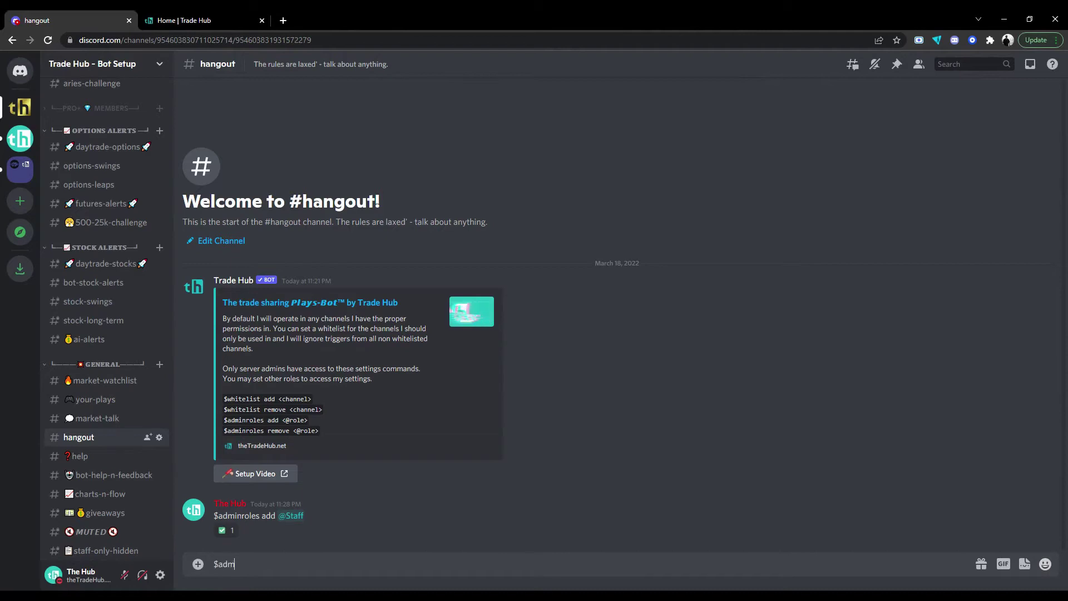
Add the Manager, Moderator and Analyst roles as bot admin roles in a single $adminroles add command
{"action": "type", "text": "$adminroles ad"}
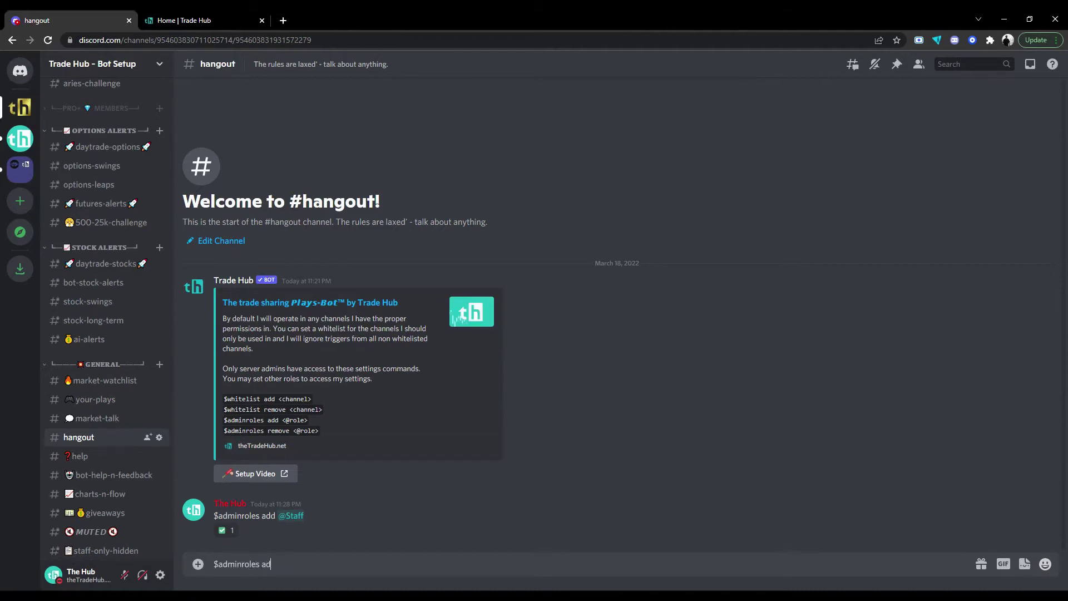
{"action": "type", "text": "d @man"}
{"action": "key", "text": "Return"}
{"action": "type", "text": "@mode"}
{"action": "key", "text": "Return"}
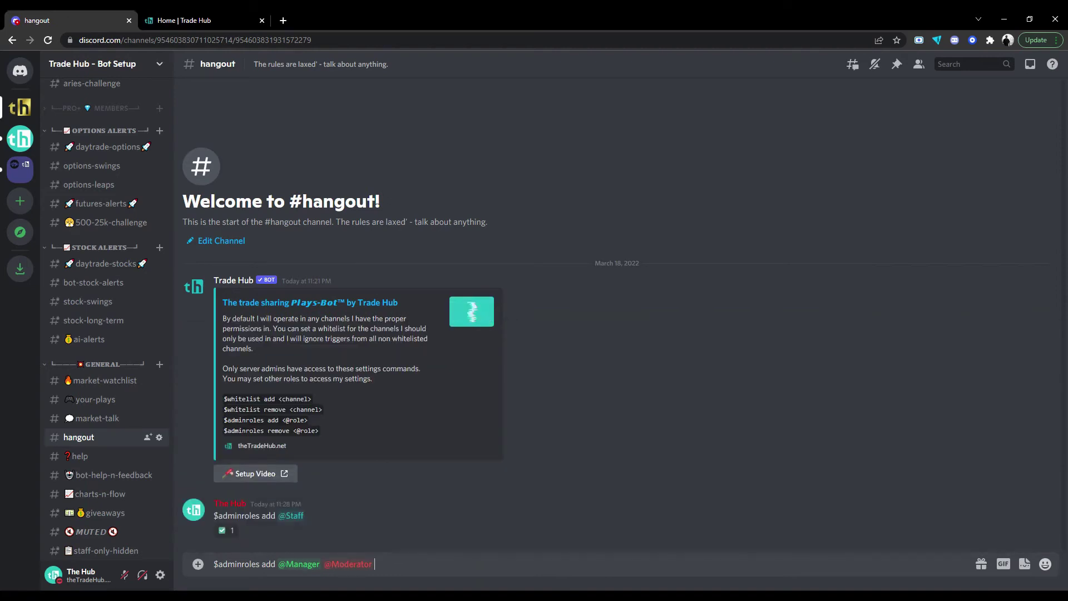
{"action": "type", "text": "@ana"}
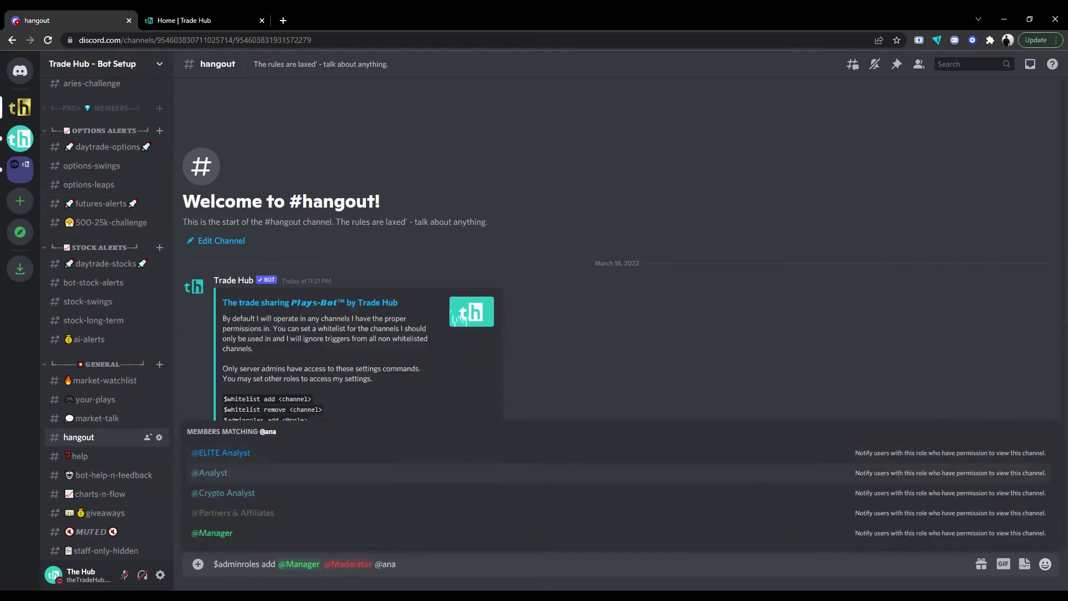
{"action": "key", "text": "Return"}
{"action": "key", "text": "Return"}
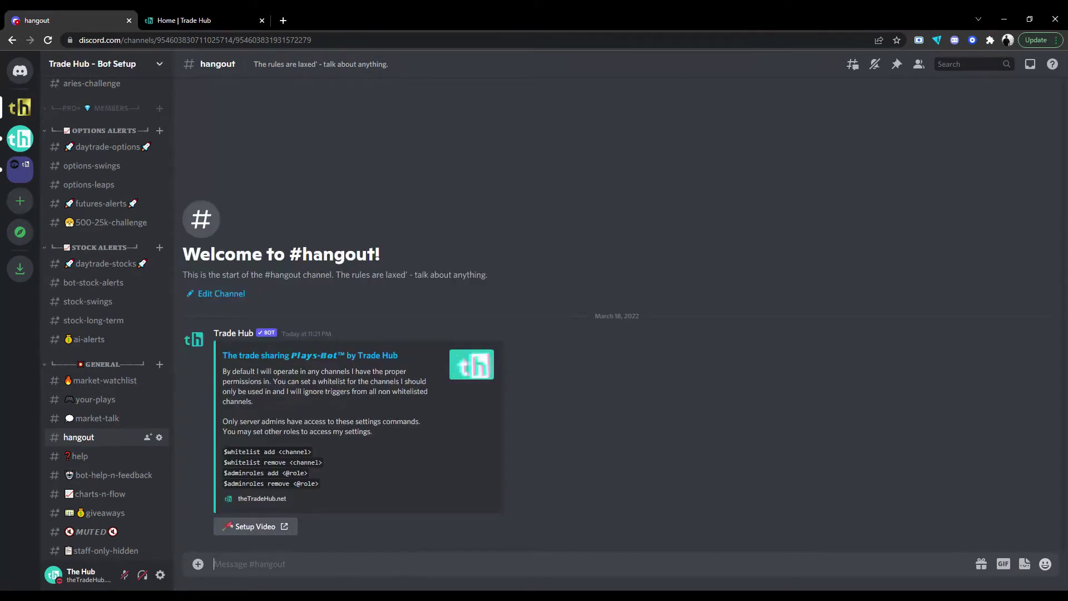
Remove the Staff role from the bot's admin roles, and the Analyst and Moderator roles with a second $adminroles remove command
{"action": "type", "text": "$adminroles remove @staff"}
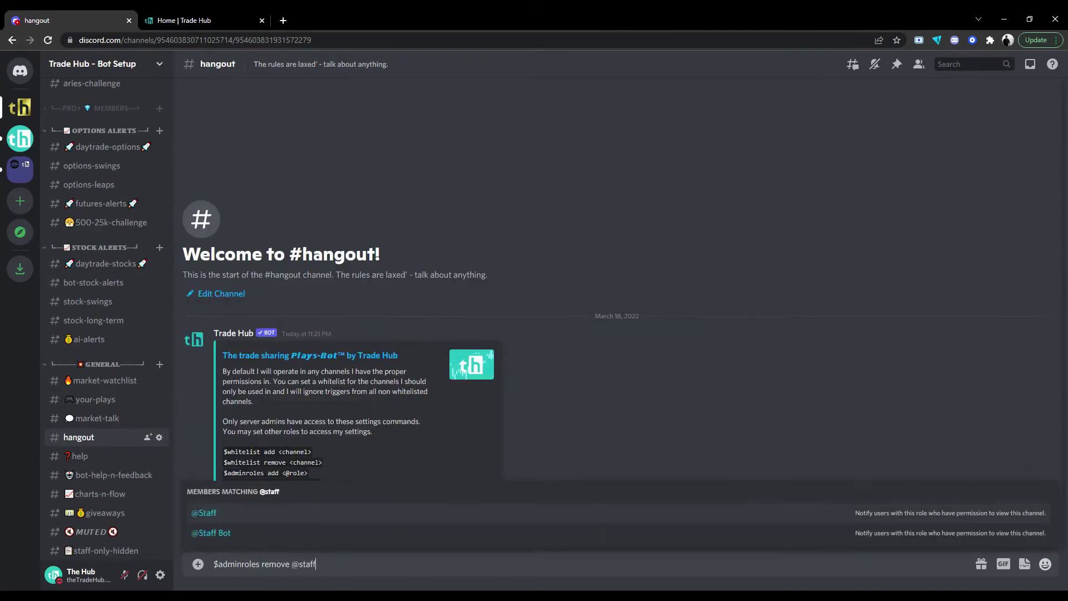
{"action": "key", "text": "Return"}
{"action": "type", "text": "$"}
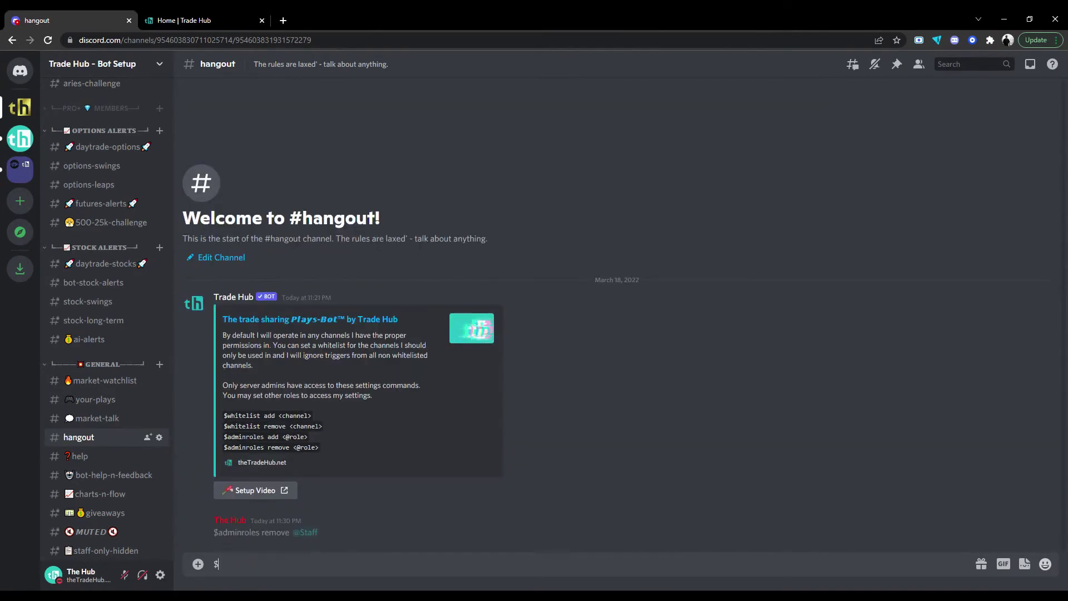
{"action": "type", "text": "adminroles remove"}
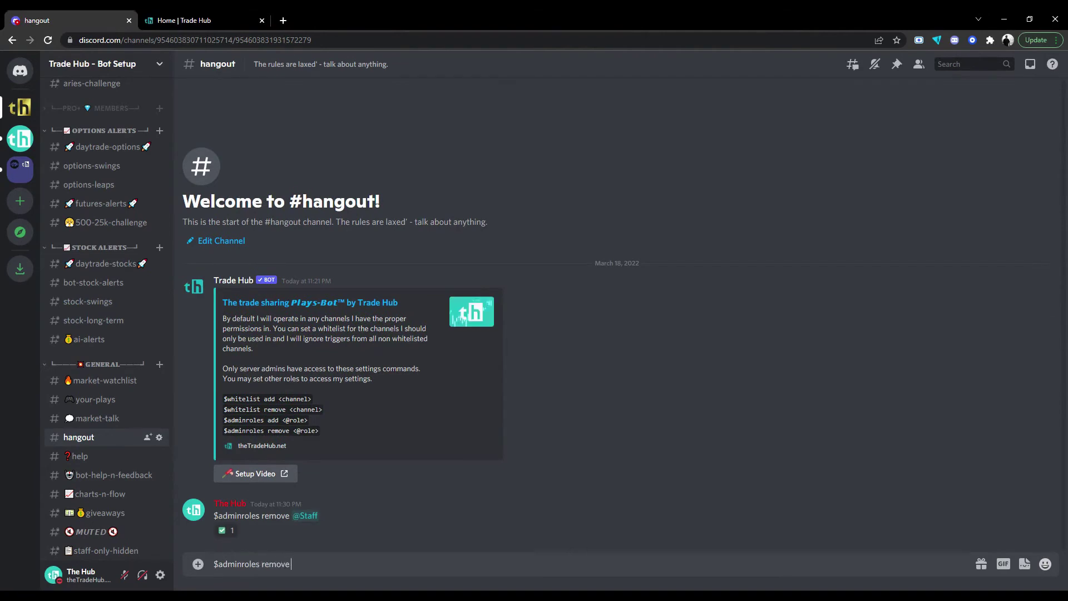
{"action": "type", "text": " @ana"}
{"action": "key", "text": "Tab"}
{"action": "type", "text": "@m"}
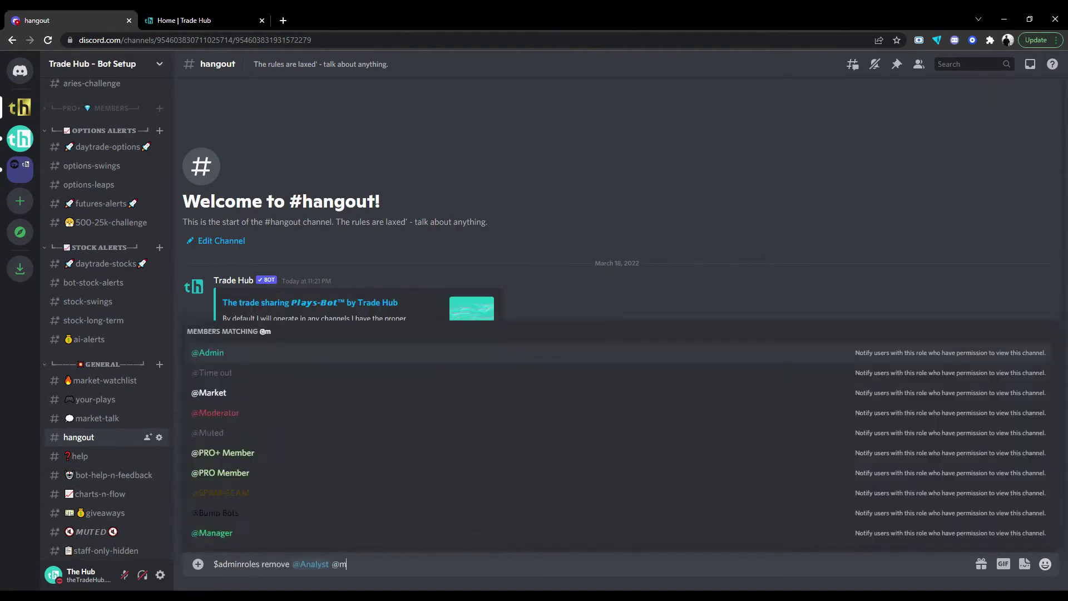
{"action": "type", "text": "oder"}
{"action": "key", "text": "Tab"}
{"action": "key", "text": "Return"}
Whitelist the bot-commands channel for the bot with "$whitelist add #bot-commands"
{"action": "type", "text": "$"}
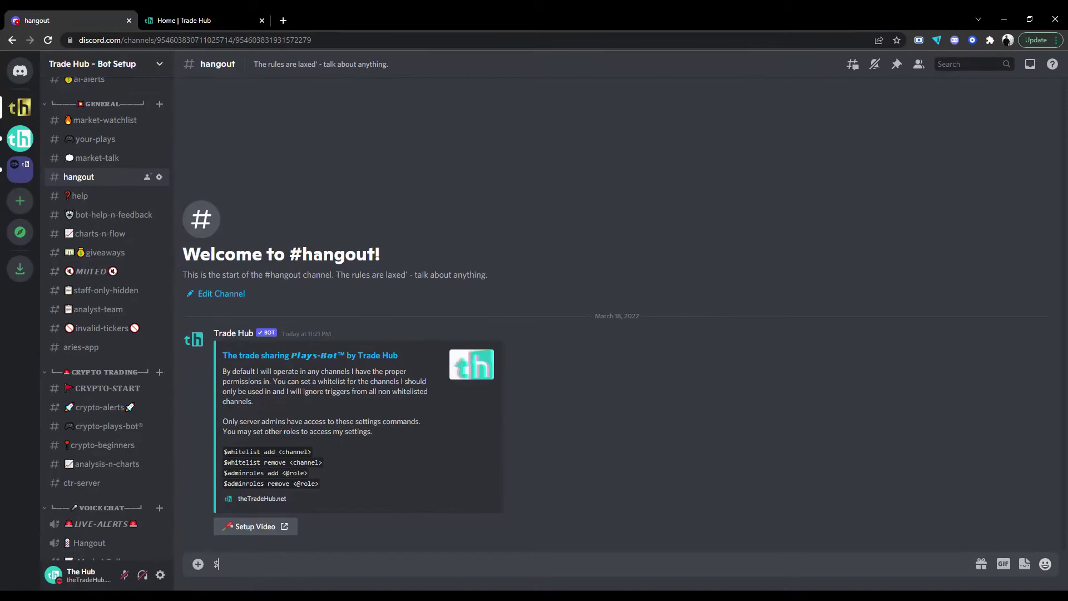
{"action": "type", "text": "whitelist add #bot"}
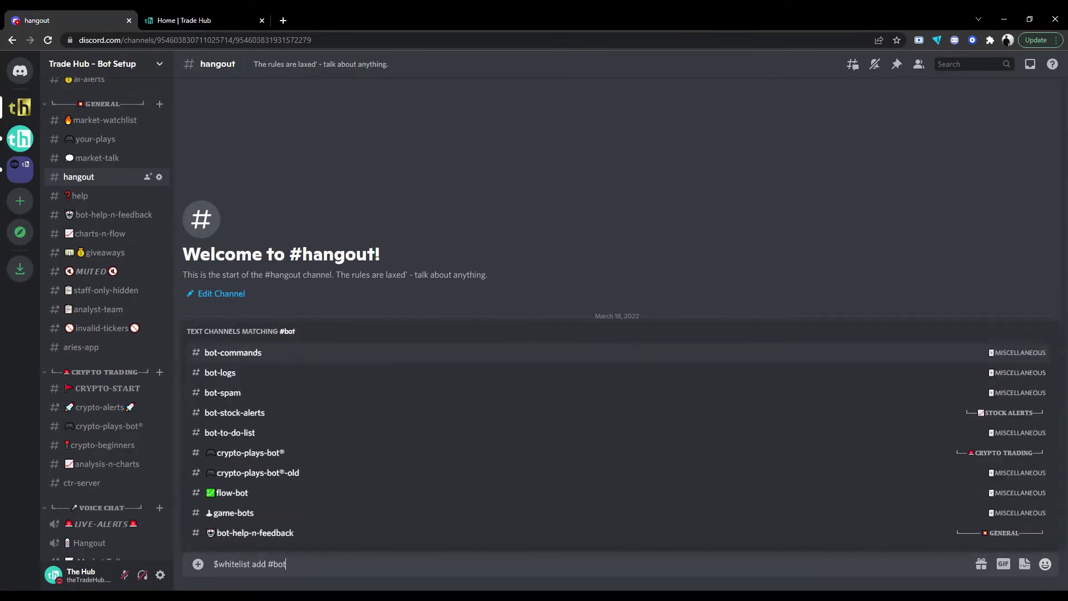
{"action": "type", "text": "-com"}
{"action": "key", "text": "Tab"}
{"action": "key", "text": "Return"}
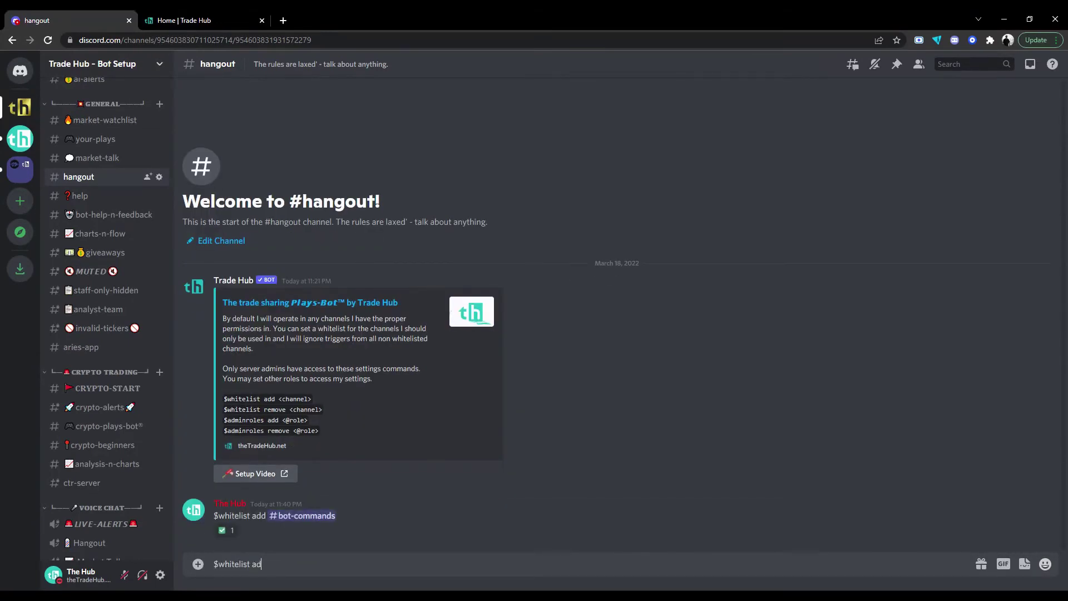
Whitelist the member-trades, stock-alerts and options-alerts channels together in one $whitelist add command
{"action": "type", "text": "$whitelist add #member"}
{"action": "key", "text": "Tab"}
{"action": "type", "text": "#"}
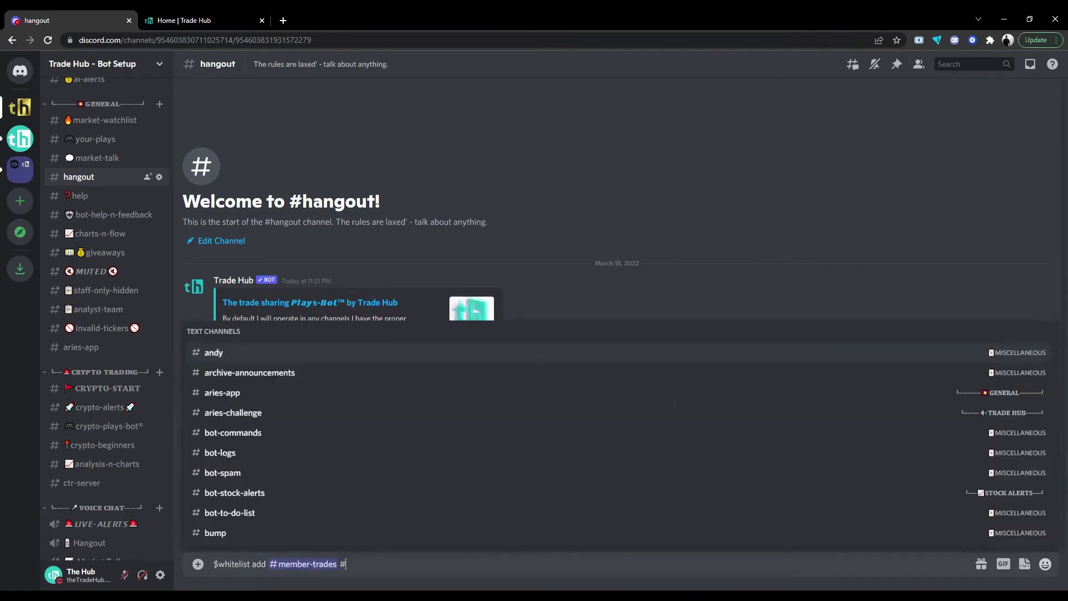
{"action": "type", "text": "stock-ale"}
{"action": "key", "text": "Tab"}
{"action": "type", "text": "#options-a"}
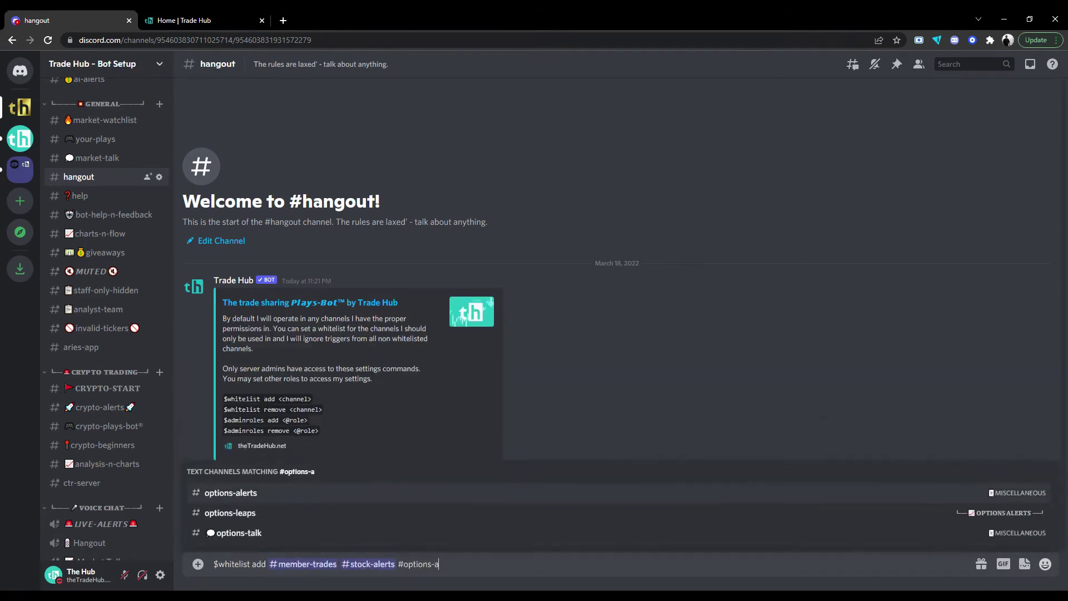
{"action": "key", "text": "Tab"}
{"action": "key", "text": "Return"}
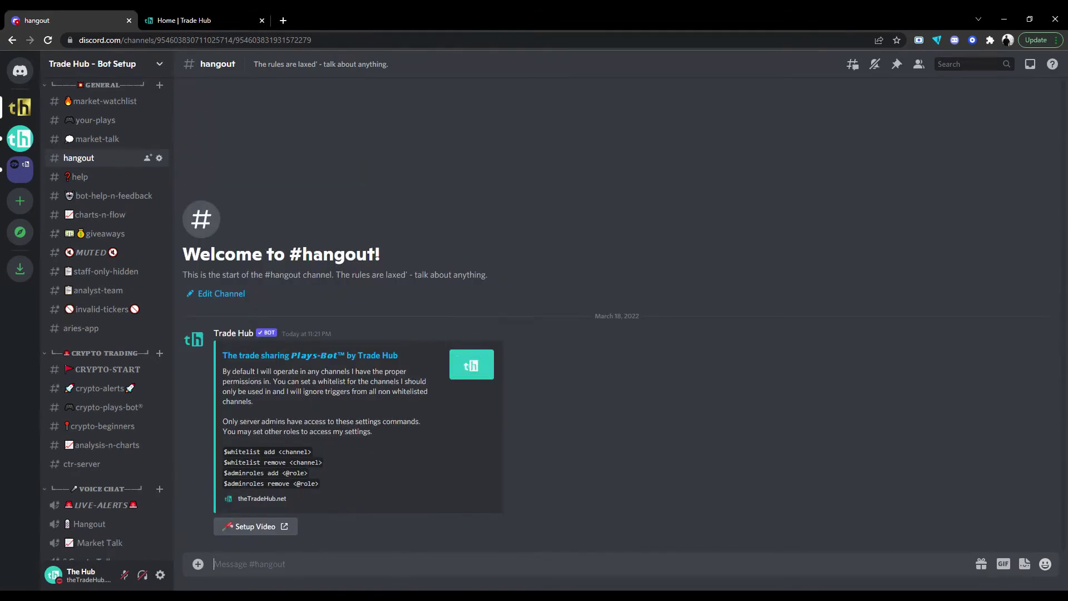
Take the bots channel off the bot's whitelist with "$whitelist remove #bots"
{"action": "type", "text": "$whitelist remove #bots"}
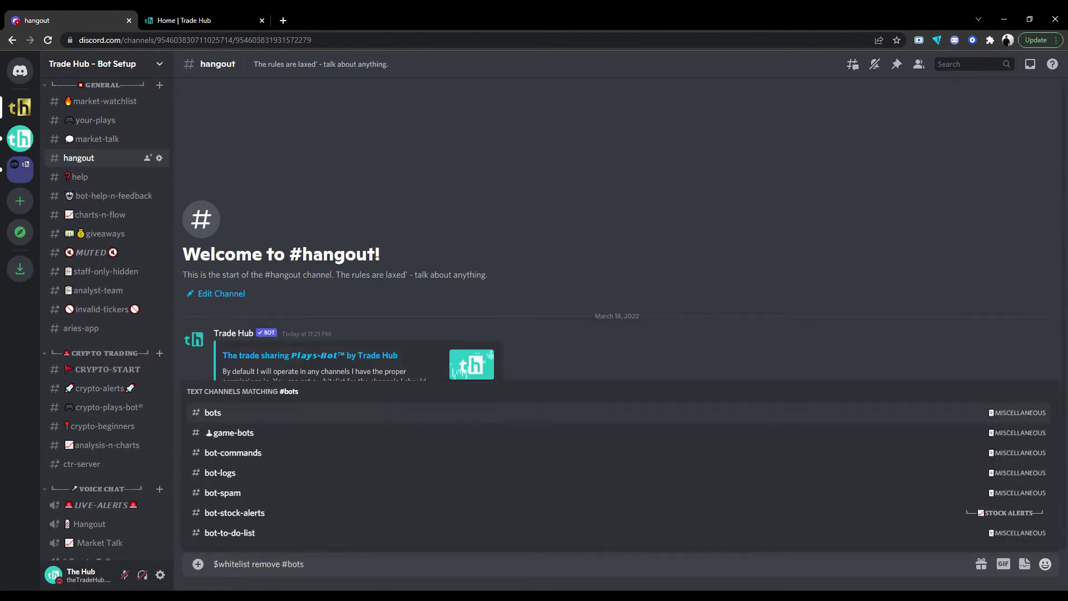
{"action": "key", "text": "Return"}
{"action": "key", "text": "Return"}
Remove the bot-commands and bot-spam channels from the whitelist in one $whitelist remove command
{"action": "type", "text": "$whitelist remove #bot"}
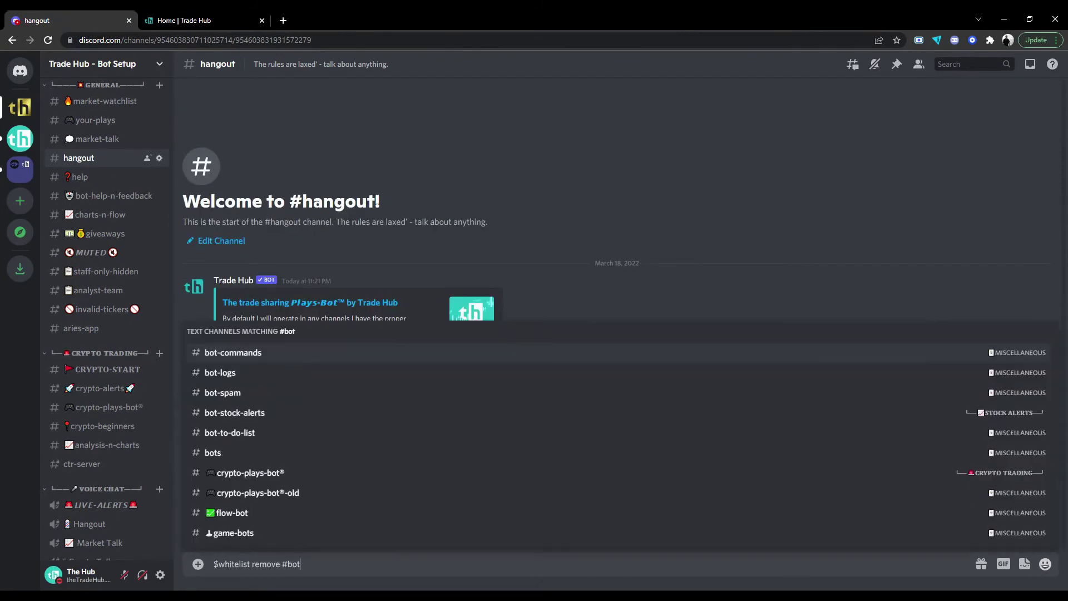
{"action": "key", "text": "Return"}
{"action": "type", "text": "#bot"}
{"action": "key", "text": "Down"}
{"action": "key", "text": "Down"}
{"action": "key", "text": "Return"}
{"action": "key", "text": "Return"}
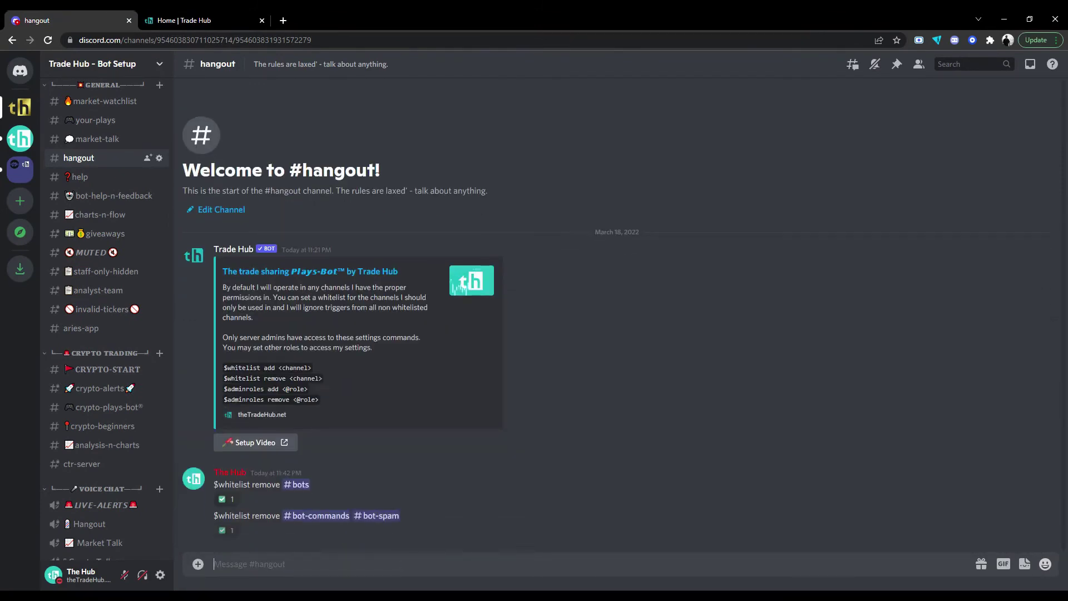
Go to the your-plays channel and post the test play "bto aapl @ 160"
{"action": "key", "text": "alt+Up"}
{"action": "key", "text": "alt+Up"}
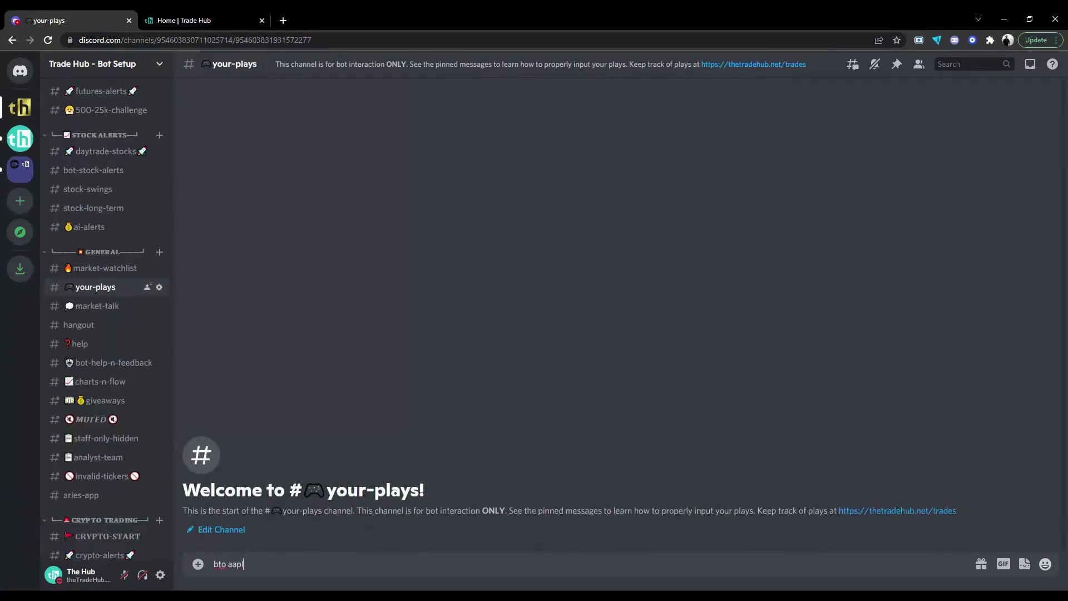
{"action": "type", "text": "bto aapl @ 160"}
{"action": "key", "text": "Return"}
Send the $stats command in your-plays and open the unread direct message from the Trade Hub bot
{"action": "type", "text": "$"}
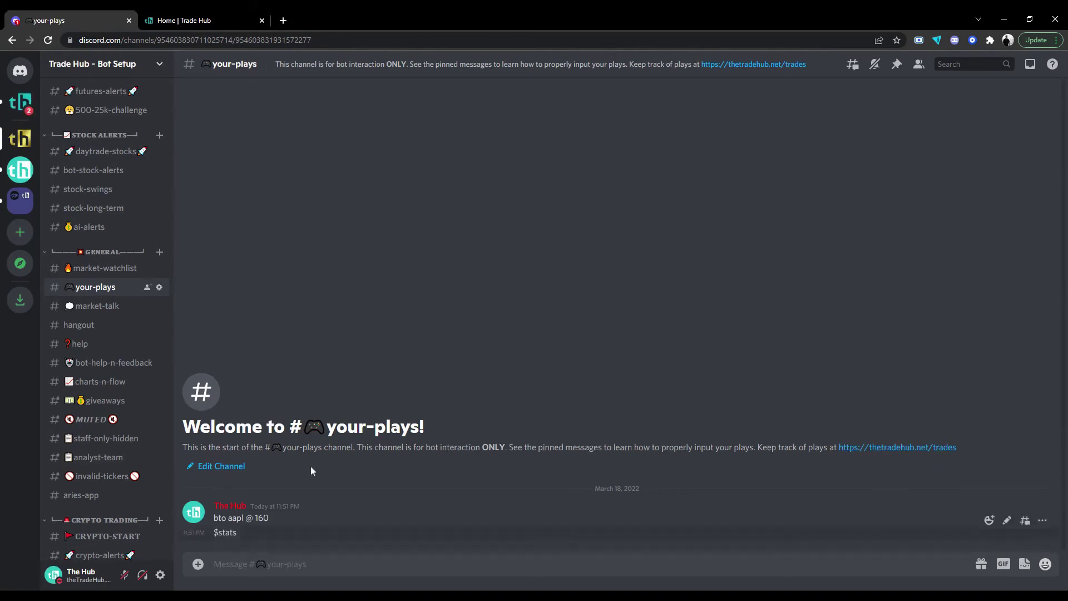
{"action": "left_click", "coordinate": [10, 99]}
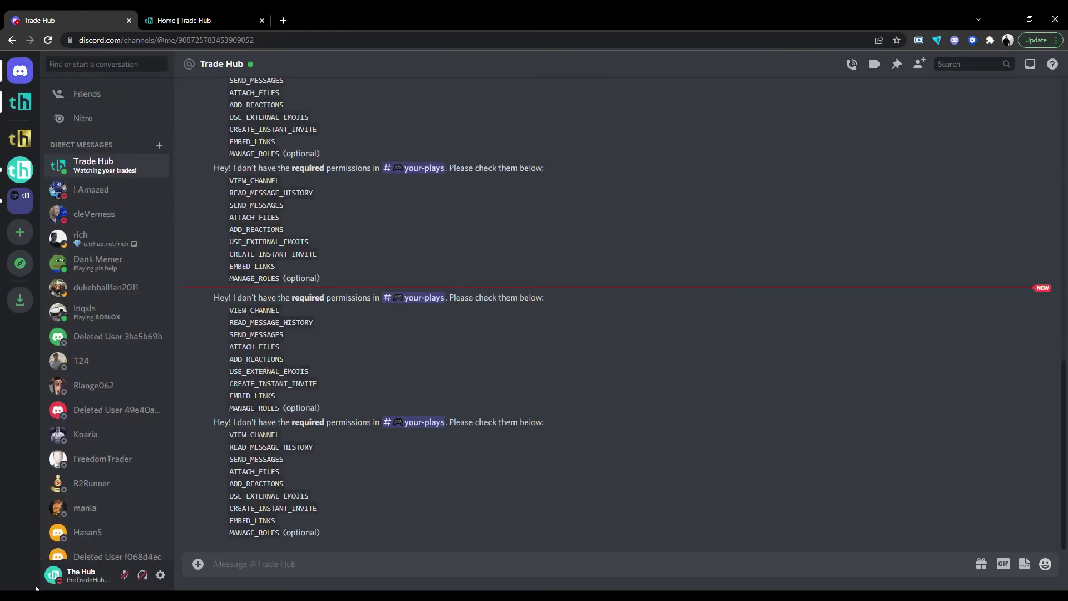